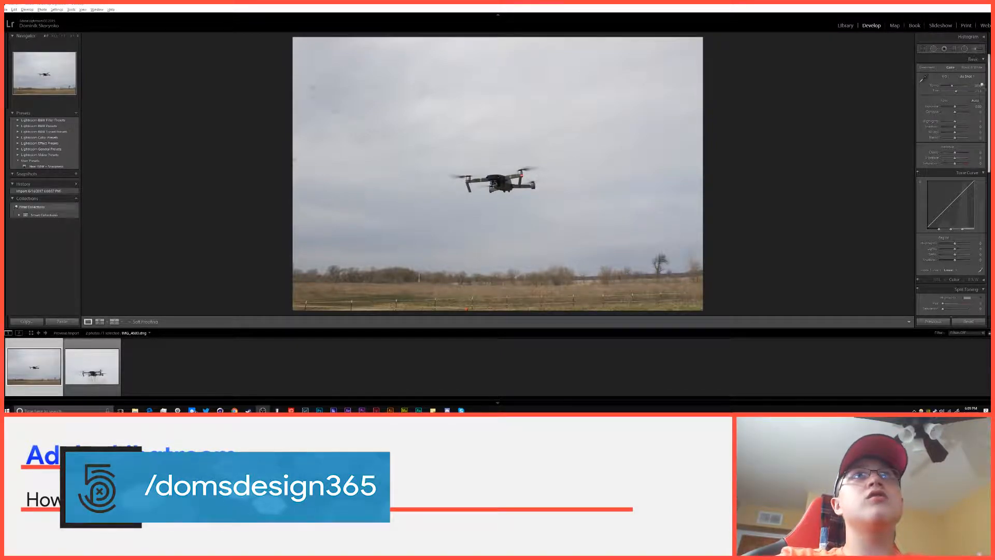
- Remove the dust spots in the upper-left sky and at the left edge of the wide drone photo with Spot Removal
{"action": "left_click", "coordinate": [933, 49]}
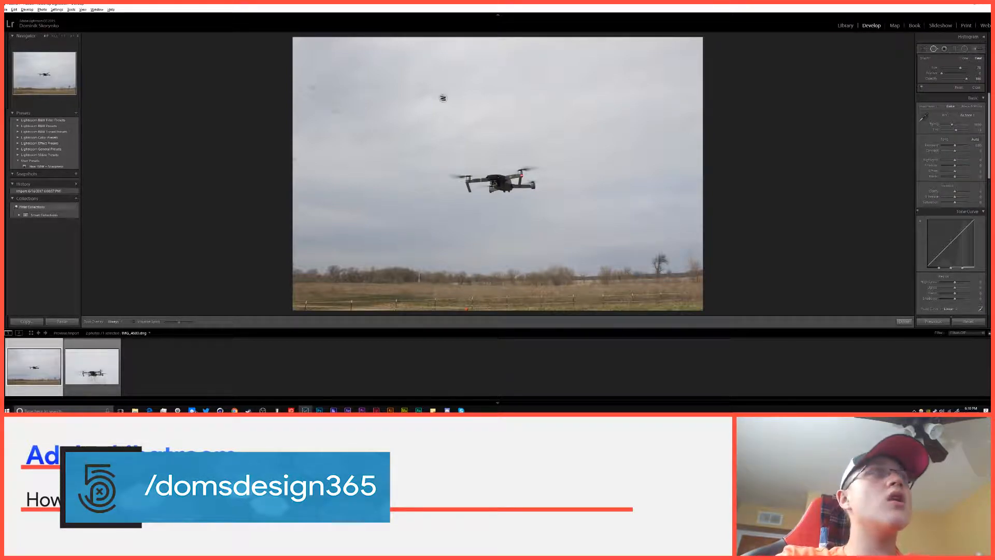
{"action": "left_click", "coordinate": [312, 89]}
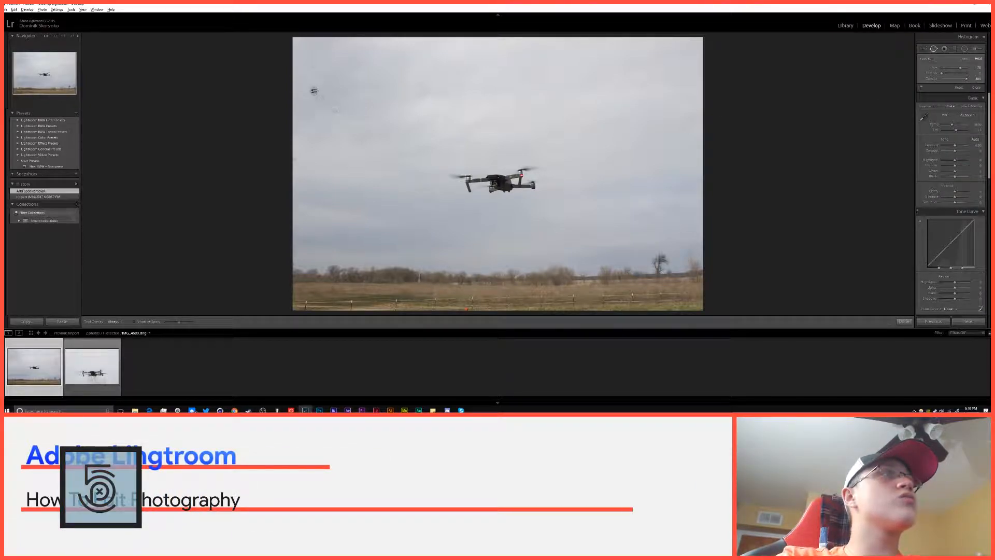
{"action": "left_click", "coordinate": [312, 89]}
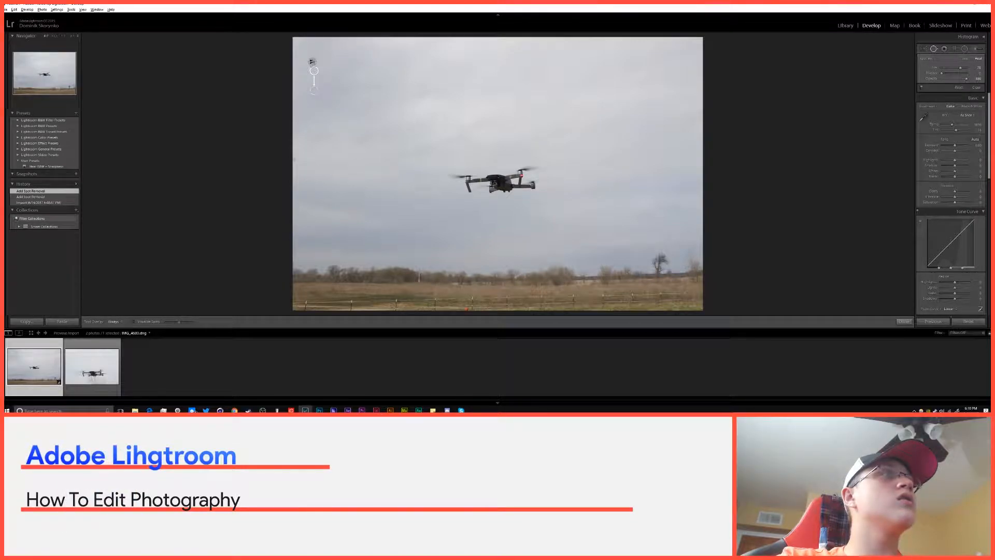
{"action": "left_click", "coordinate": [311, 66]}
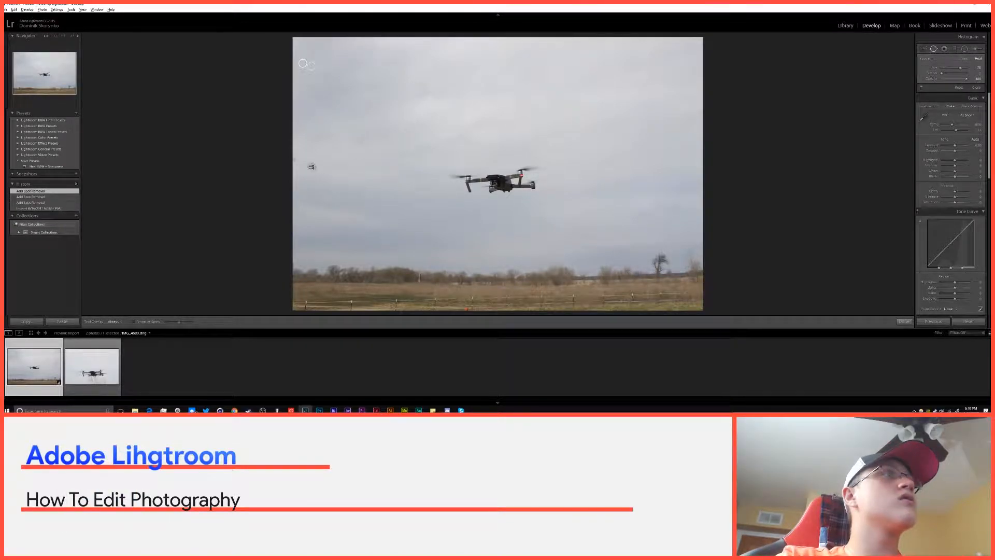
{"action": "left_click", "coordinate": [295, 158]}
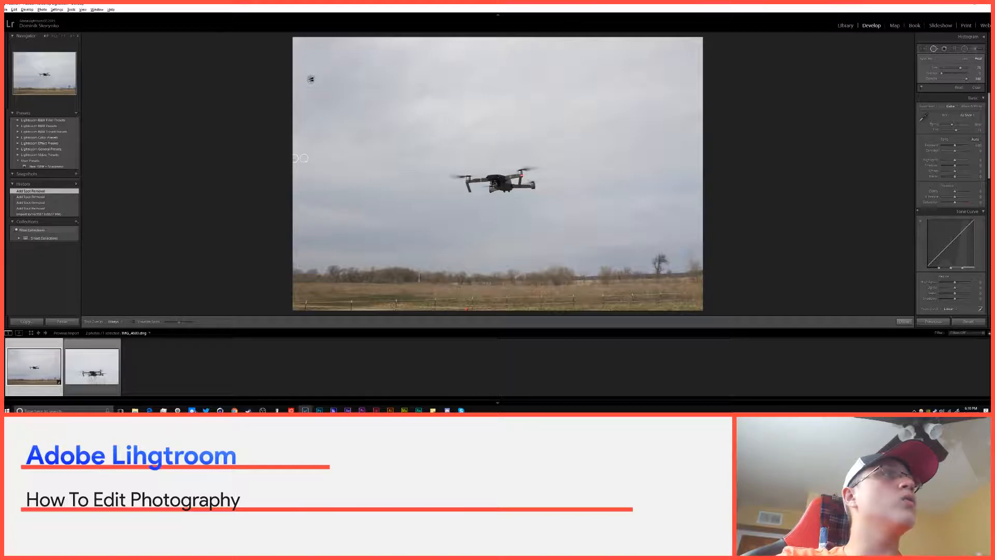
{"action": "left_click", "coordinate": [312, 85]}
{"action": "left_click_drag", "start_coordinate": [313, 85], "coordinate": [314, 84]}
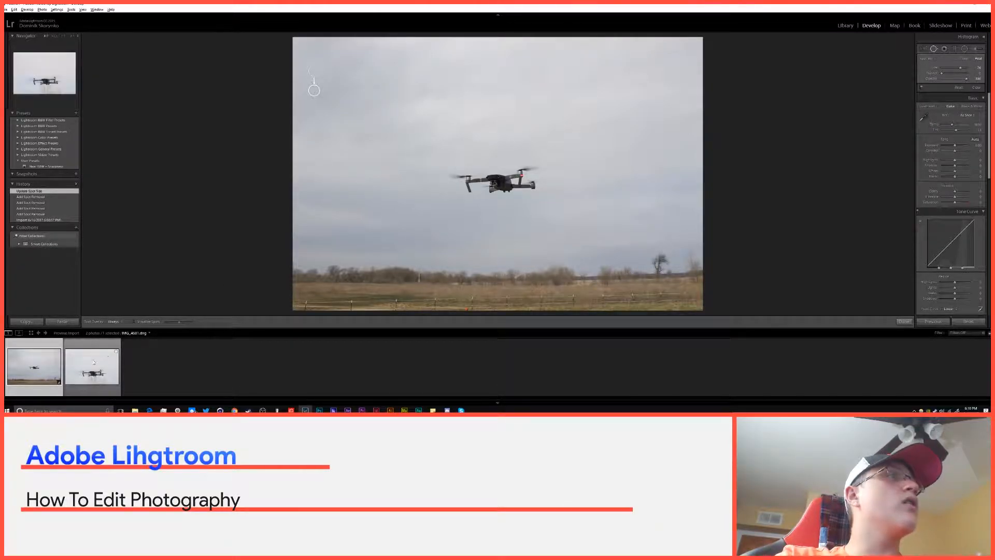
- Remove the dust spots in the upper-left sky of the close-up drone photo and close Spot Removal
{"action": "left_click", "coordinate": [94, 362]}
{"action": "left_click", "coordinate": [340, 111]}
{"action": "left_click", "coordinate": [313, 88]}
{"action": "left_click", "coordinate": [313, 62]}
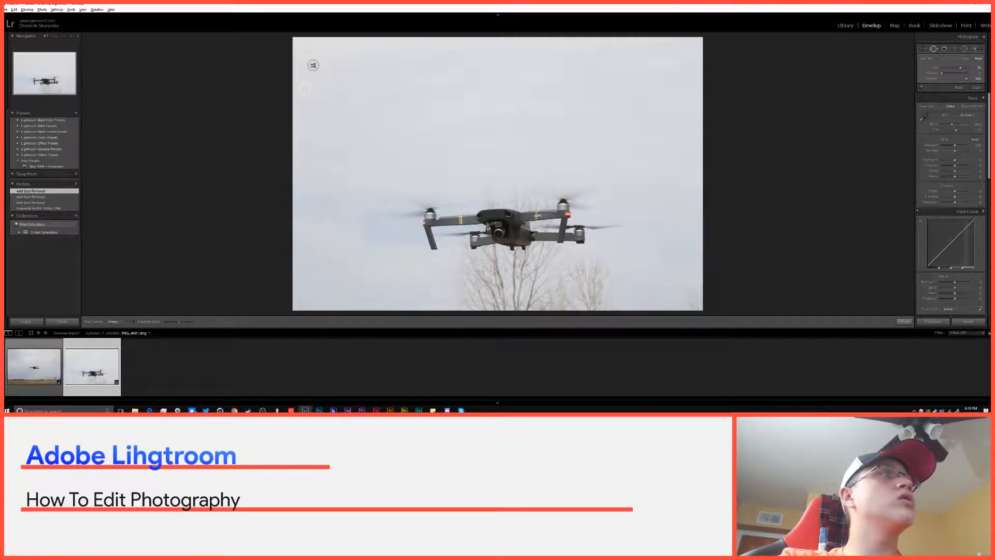
{"action": "left_click", "coordinate": [928, 48]}
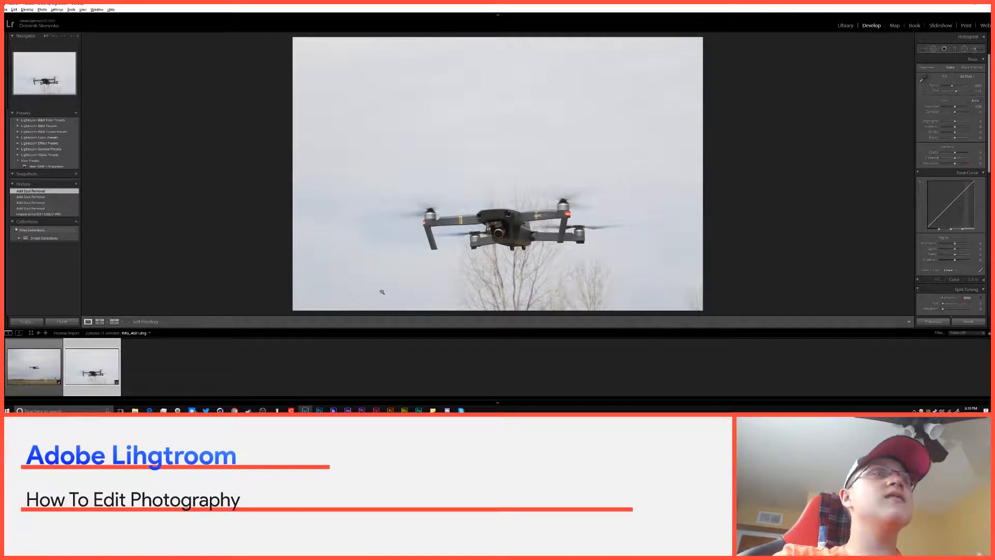
- Examine the drone up close in both photos
{"action": "left_click", "coordinate": [51, 347]}
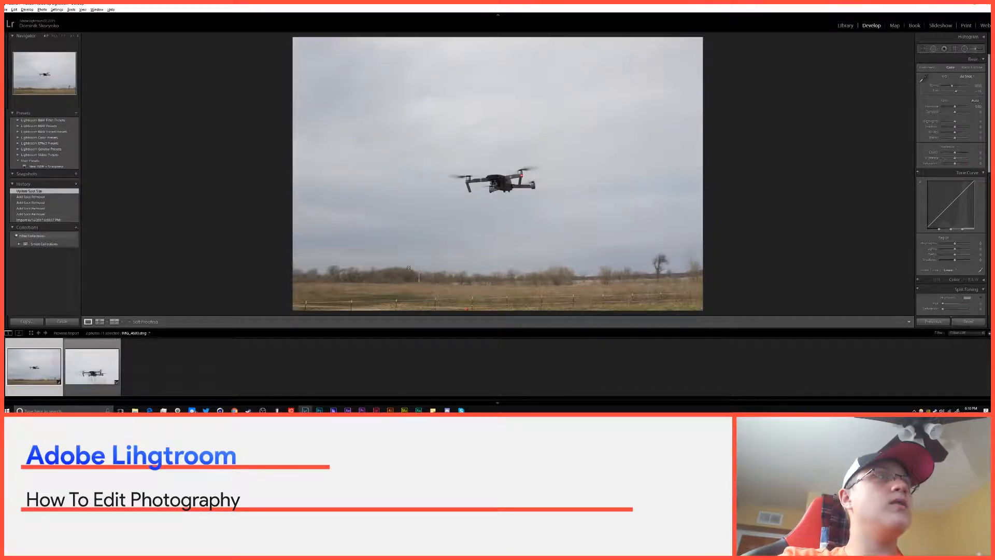
{"action": "left_click", "coordinate": [527, 176]}
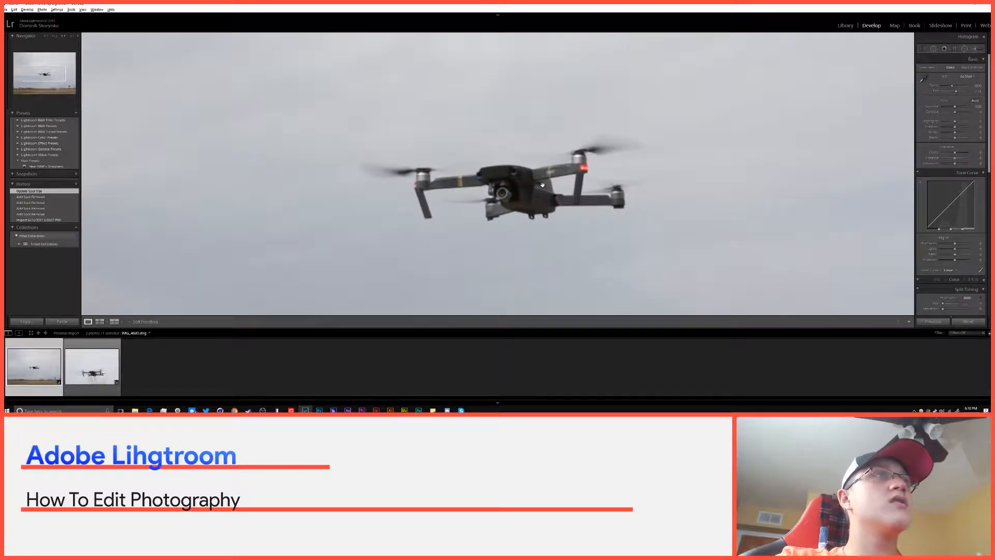
{"action": "mouse_move", "coordinate": [555, 172]}
{"action": "left_mouse_down"}
{"action": "mouse_move", "coordinate": [526, 197]}
{"action": "mouse_move", "coordinate": [549, 161]}
{"action": "left_mouse_up"}
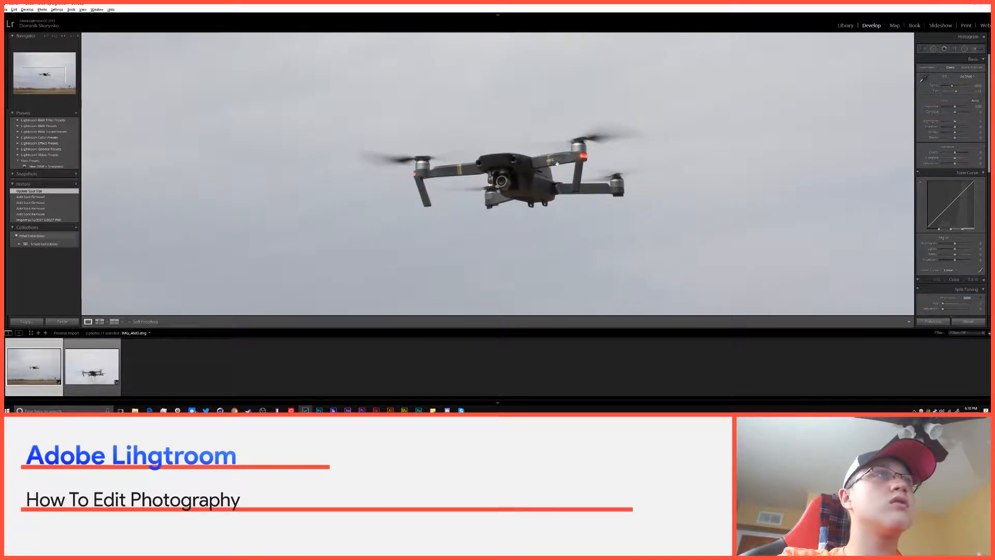
{"action": "left_click", "coordinate": [106, 367]}
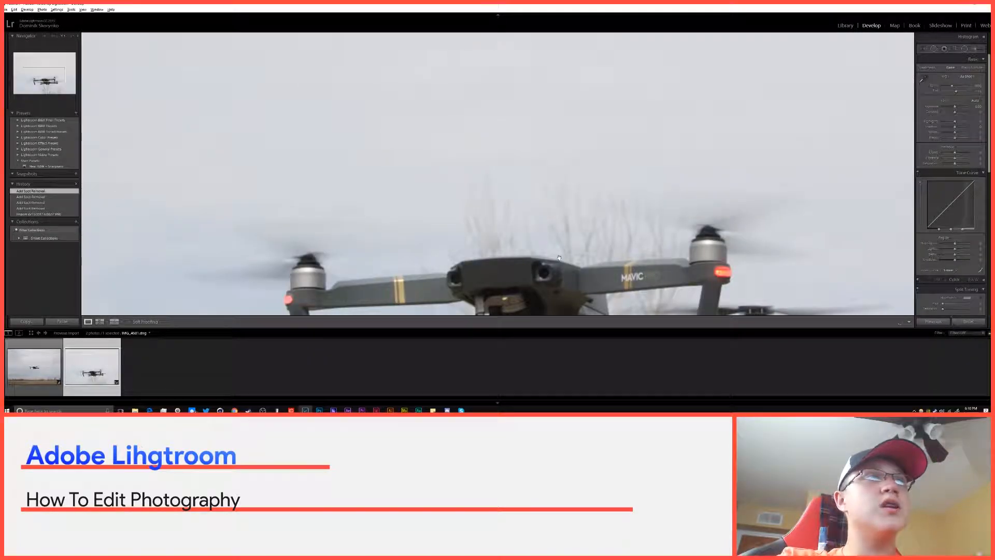
{"action": "left_click_drag", "start_coordinate": [646, 257], "coordinate": [656, 189]}
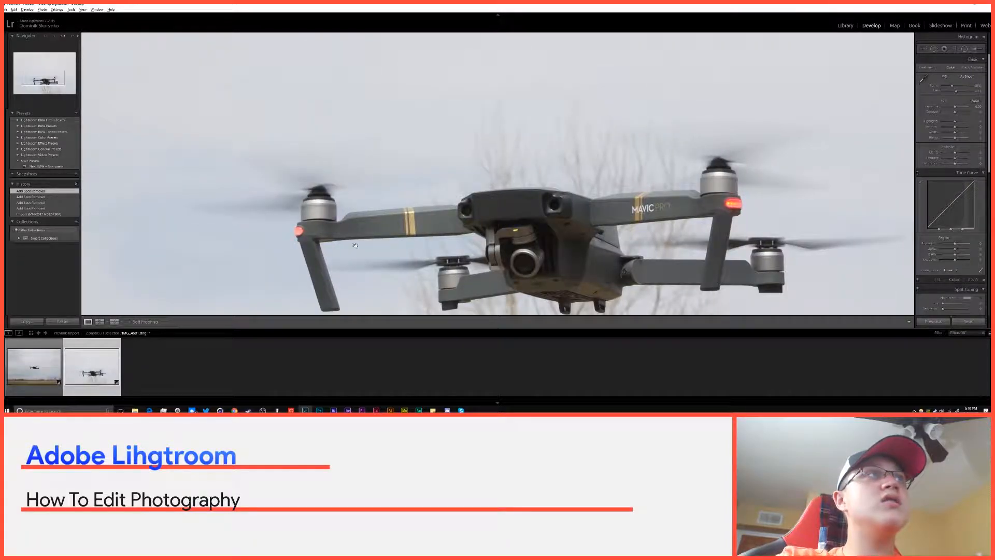
{"action": "left_click", "coordinate": [579, 160]}
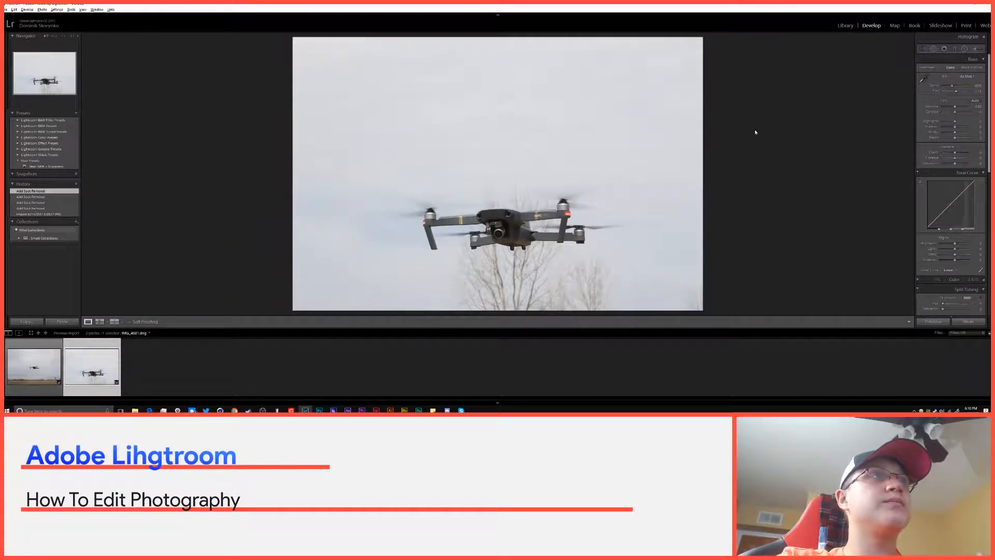
- Crop the wide drone photo from its bottom edge to trim away part of the grassy foreground
{"action": "left_click", "coordinate": [61, 345]}
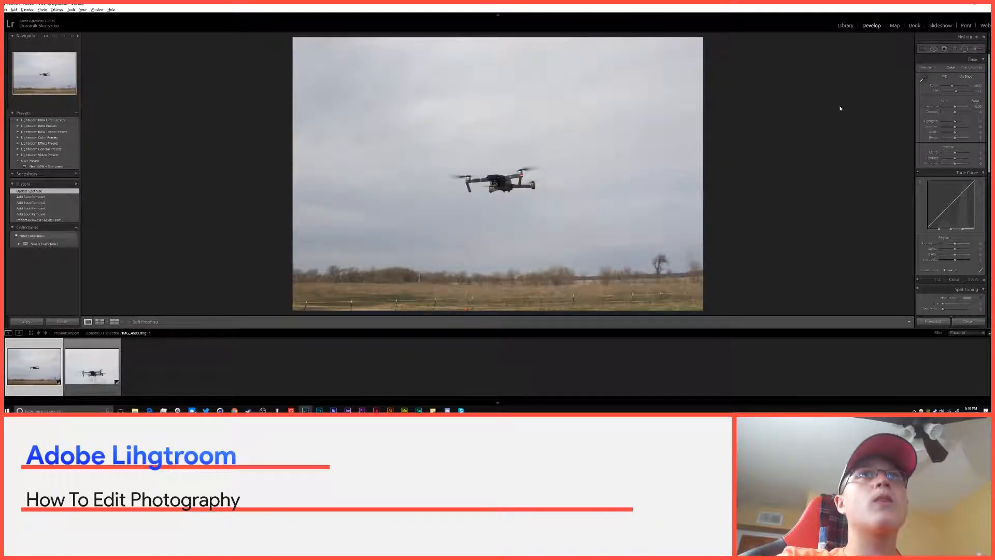
{"action": "left_click", "coordinate": [924, 50]}
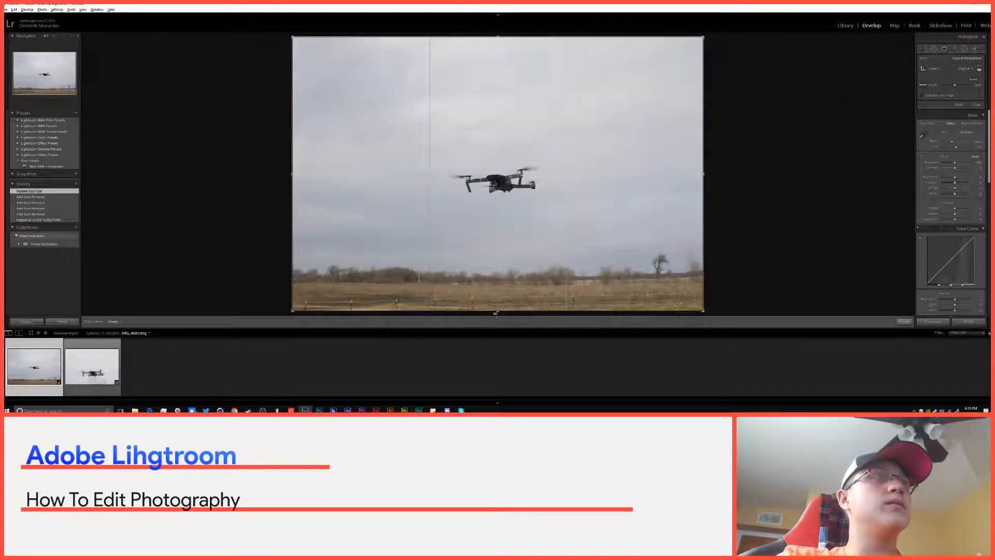
{"action": "left_click_drag", "start_coordinate": [498, 312], "coordinate": [505, 301]}
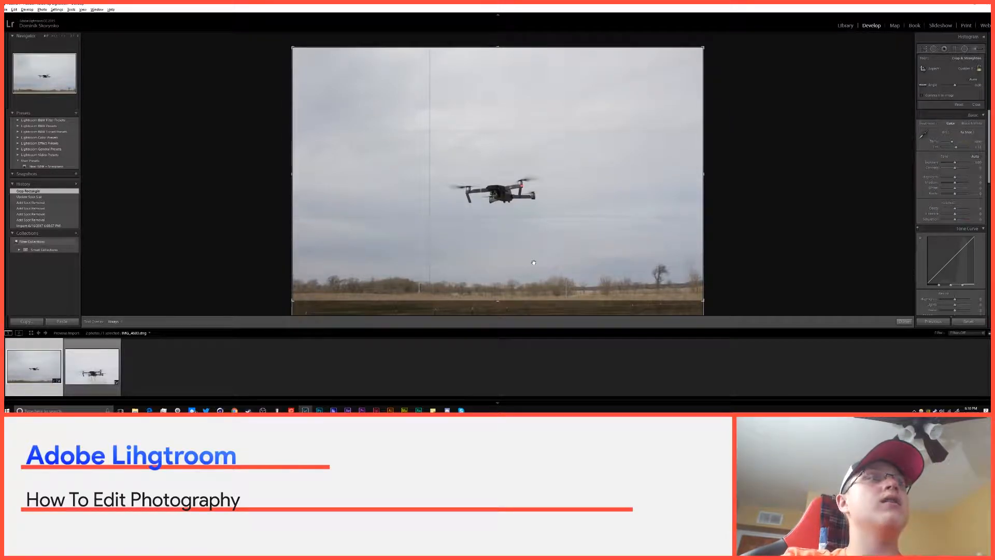
{"action": "key", "text": "Return"}
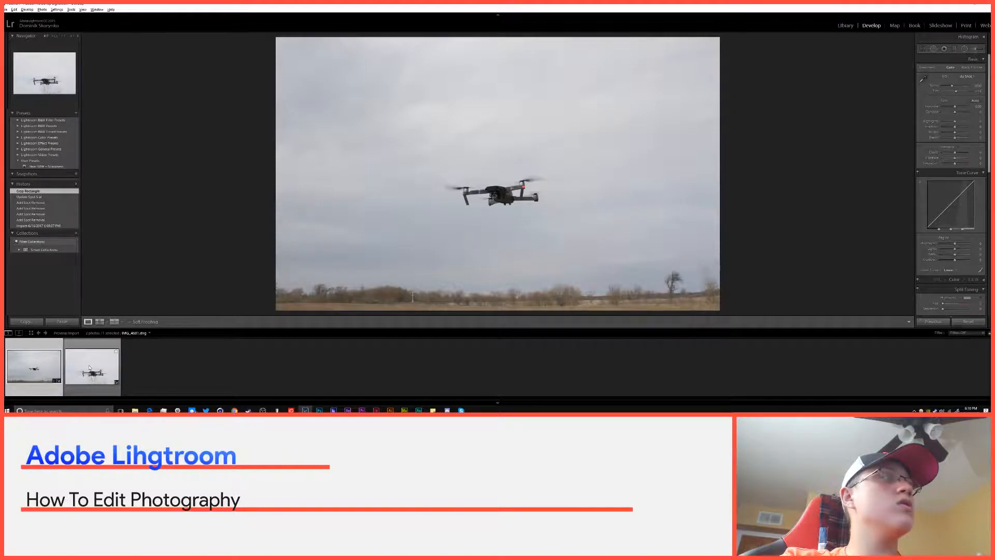
- Crop the close-up drone photo by trimming a strip off its right edge and a thin strip off its bottom
{"action": "left_click", "coordinate": [89, 367]}
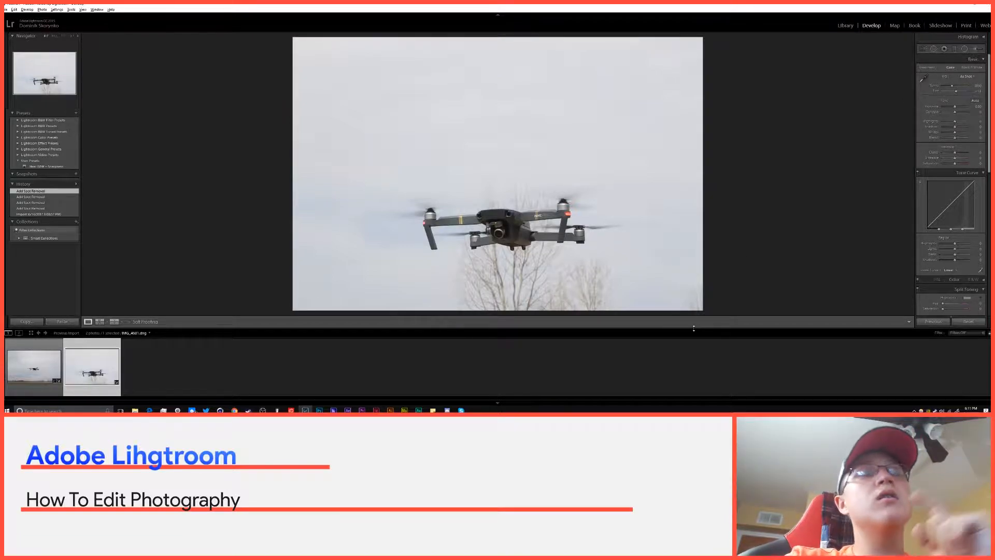
{"action": "key", "text": "r"}
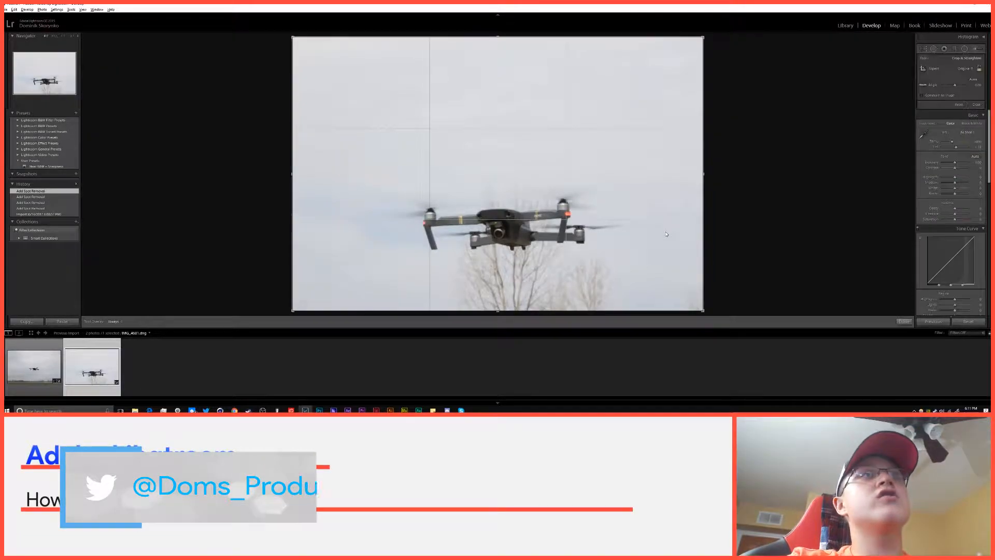
{"action": "left_click_drag", "start_coordinate": [702, 171], "coordinate": [685, 175]}
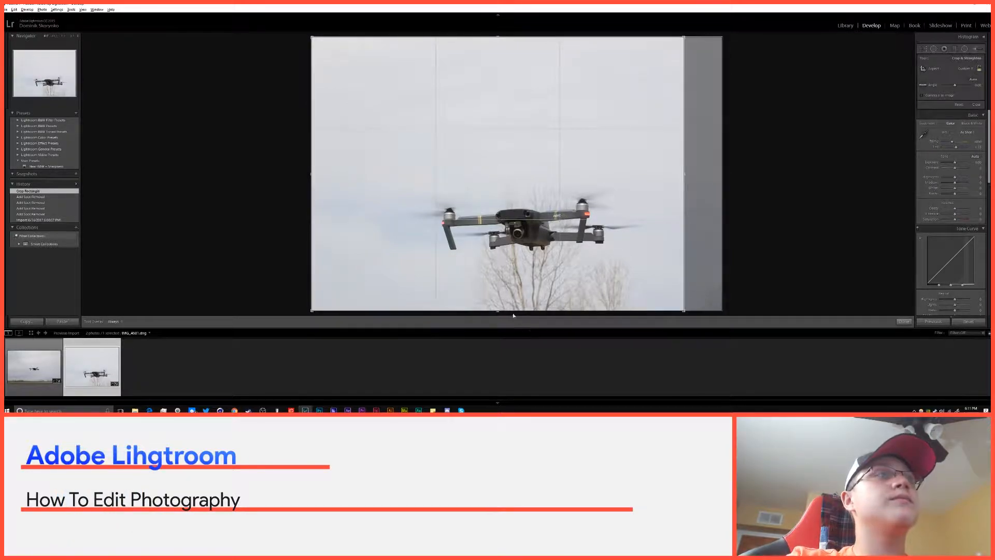
{"action": "left_click_drag", "start_coordinate": [498, 311], "coordinate": [500, 308]}
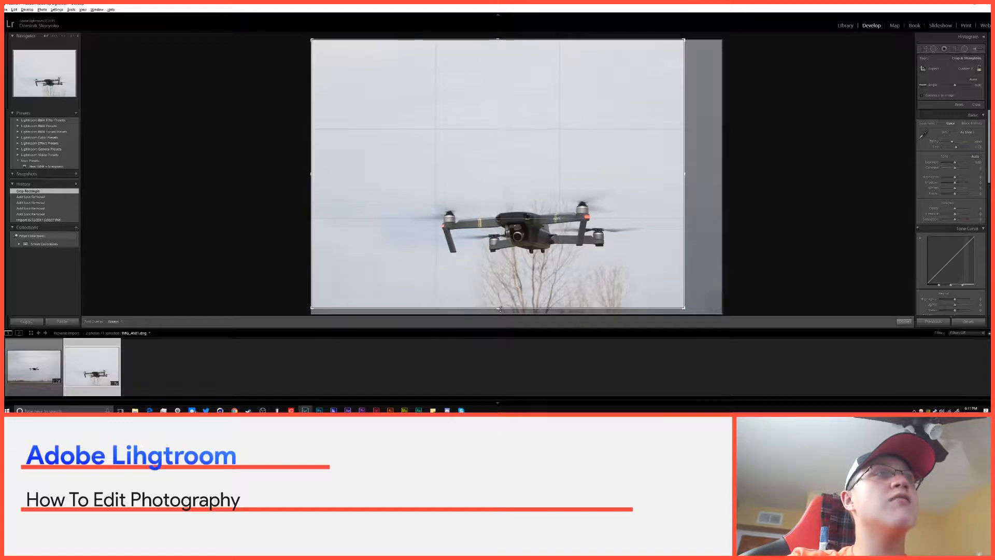
{"action": "key", "text": "Return"}
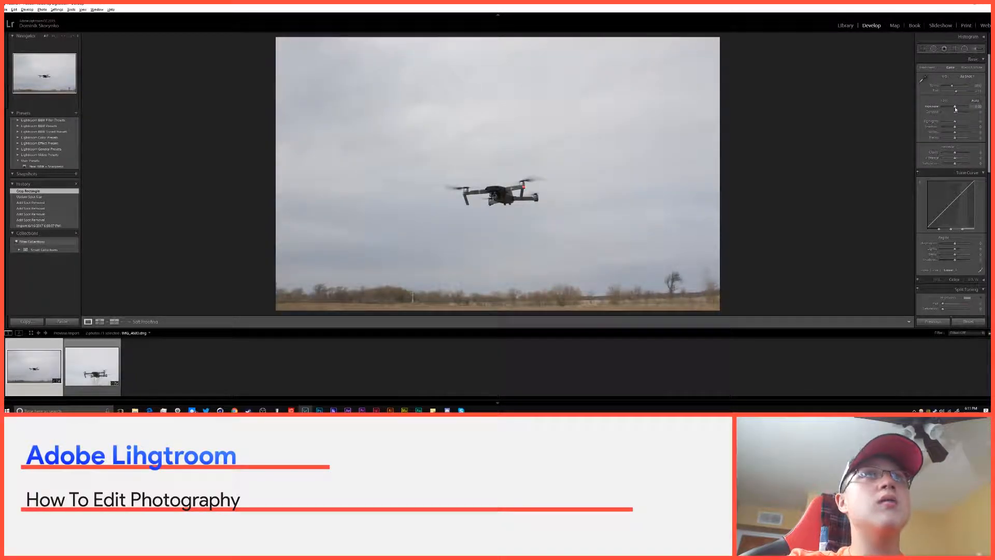
- Tone the wide drone photo by raising exposure, contrast, shadows and whites and lowering highlights and blacks
{"action": "left_click_drag", "start_coordinate": [955, 107], "coordinate": [956, 133]}
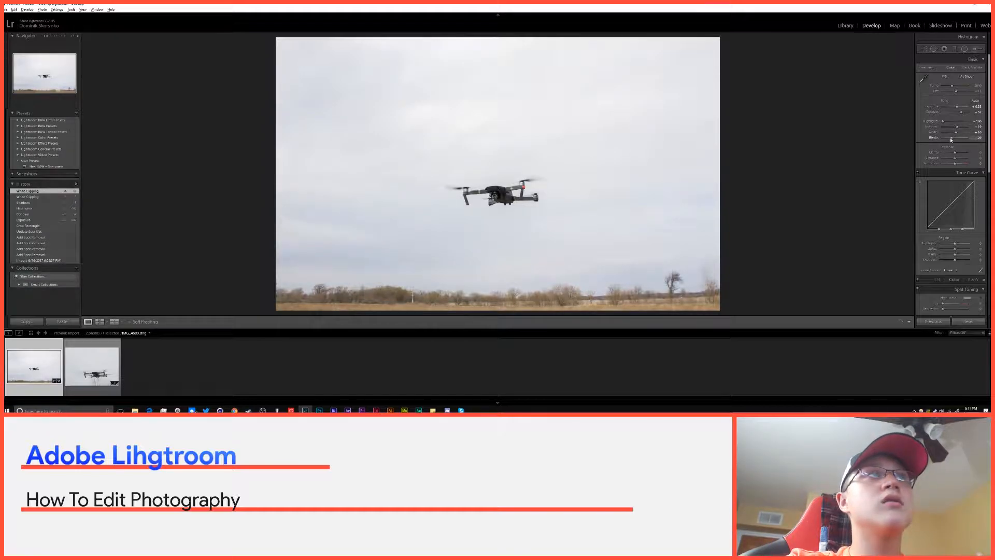
{"action": "left_click_drag", "start_coordinate": [951, 139], "coordinate": [951, 139]}
- Increase the clarity of the wide drone photo to sharpen the drone's details
{"action": "left_click", "coordinate": [516, 199]}
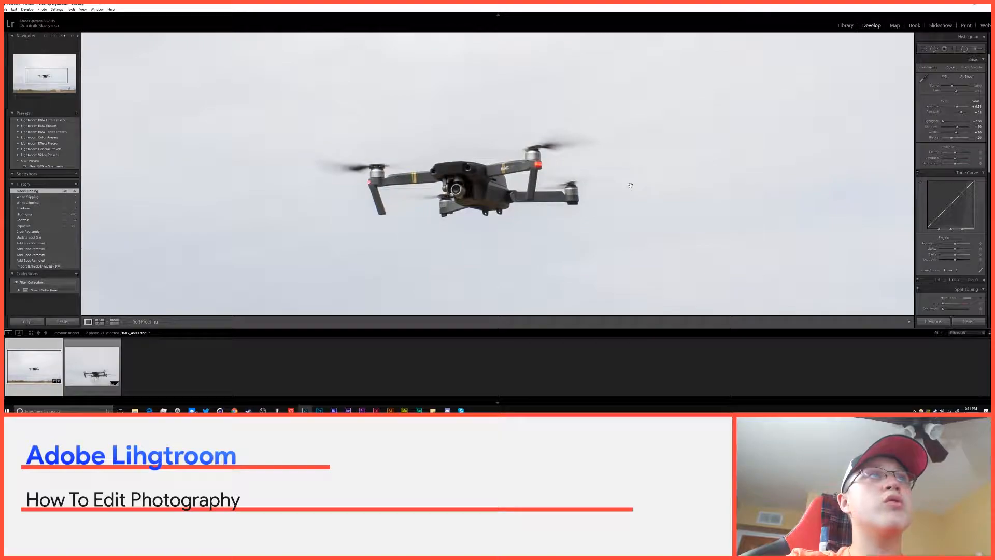
{"action": "left_click_drag", "start_coordinate": [741, 172], "coordinate": [761, 181]}
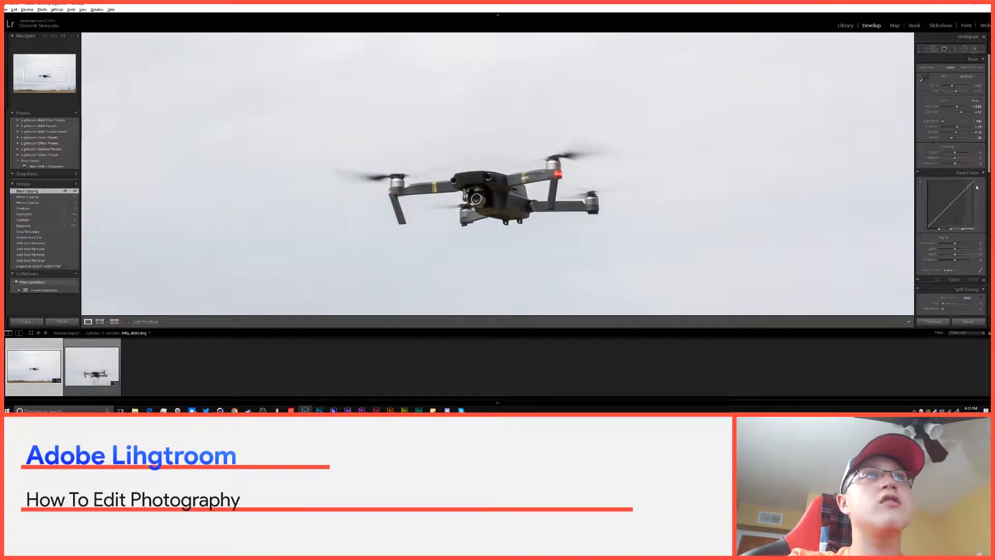
{"action": "left_click_drag", "start_coordinate": [955, 153], "coordinate": [967, 166]}
{"action": "left_click", "coordinate": [773, 187]}
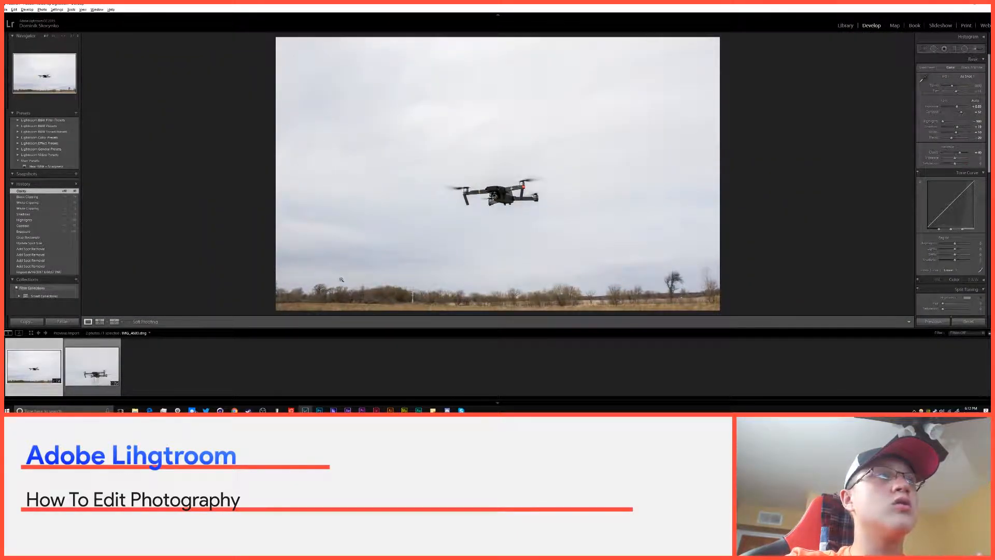
- Boost the vibrance of the wide drone photo and set a moderately increased saturation
{"action": "left_click", "coordinate": [506, 178]}
{"action": "left_click_drag", "start_coordinate": [595, 235], "coordinate": [596, 228]}
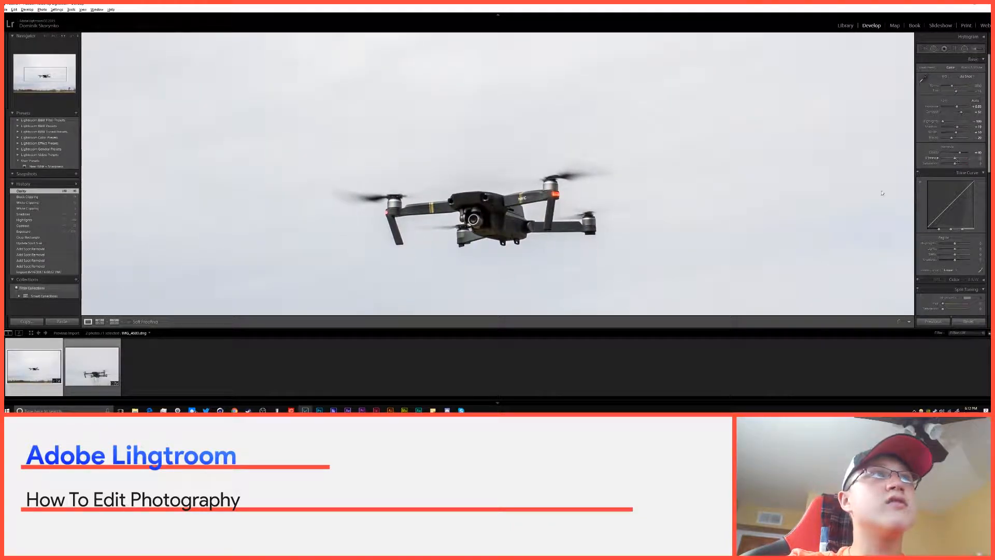
{"action": "left_click", "coordinate": [678, 227]}
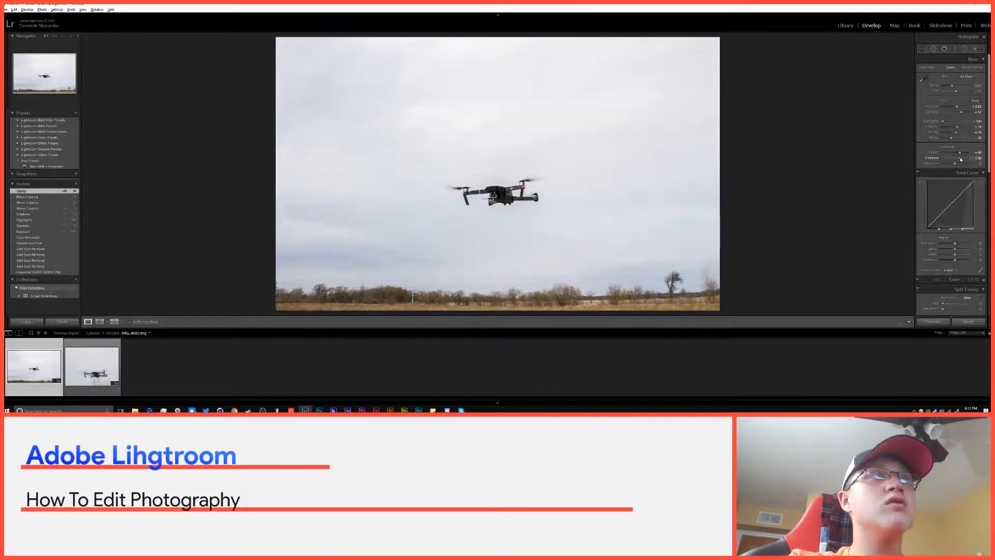
{"action": "left_click_drag", "start_coordinate": [959, 159], "coordinate": [967, 162]}
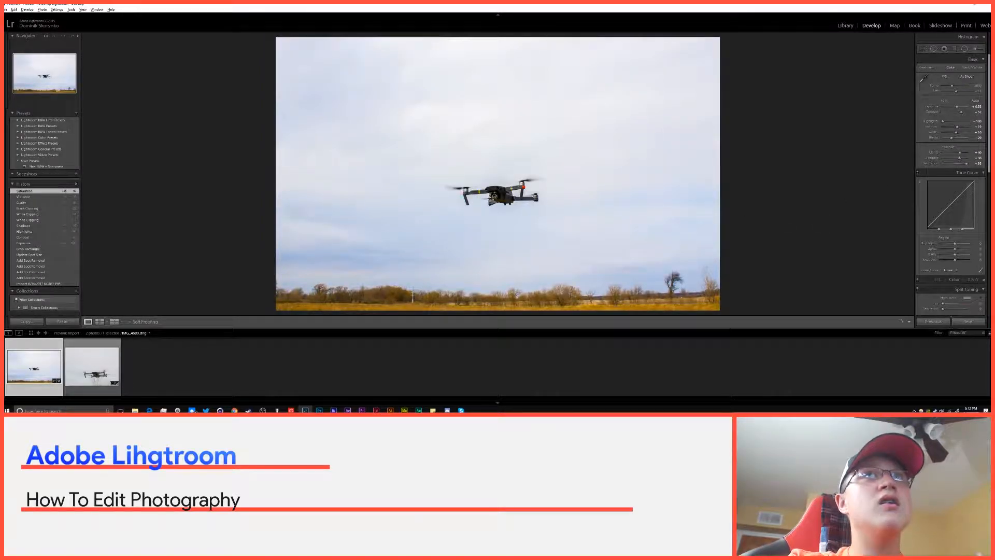
{"action": "left_click_drag", "start_coordinate": [965, 164], "coordinate": [958, 165]}
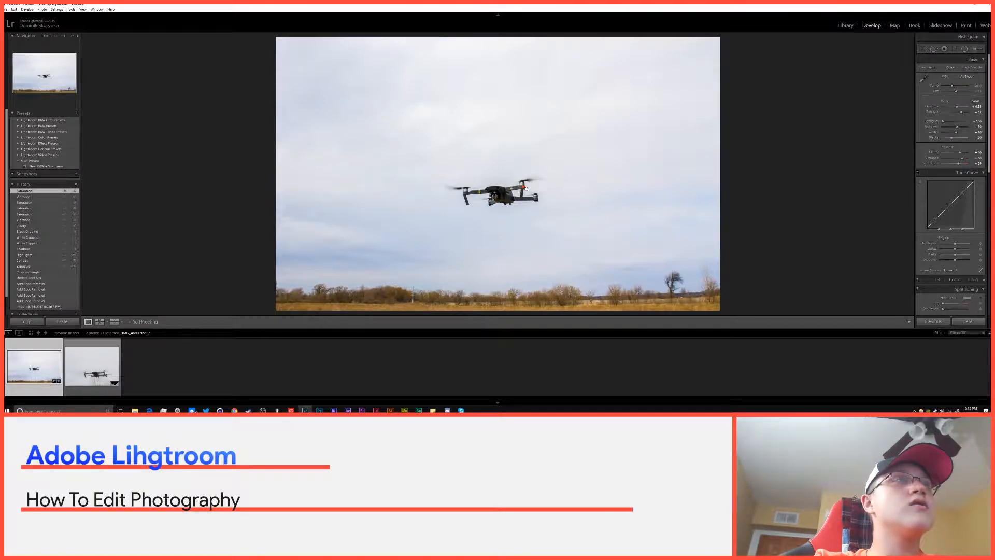
- Examine the drone and the tree line along the horizon up close in the edited photo
{"action": "left_click", "coordinate": [525, 188]}
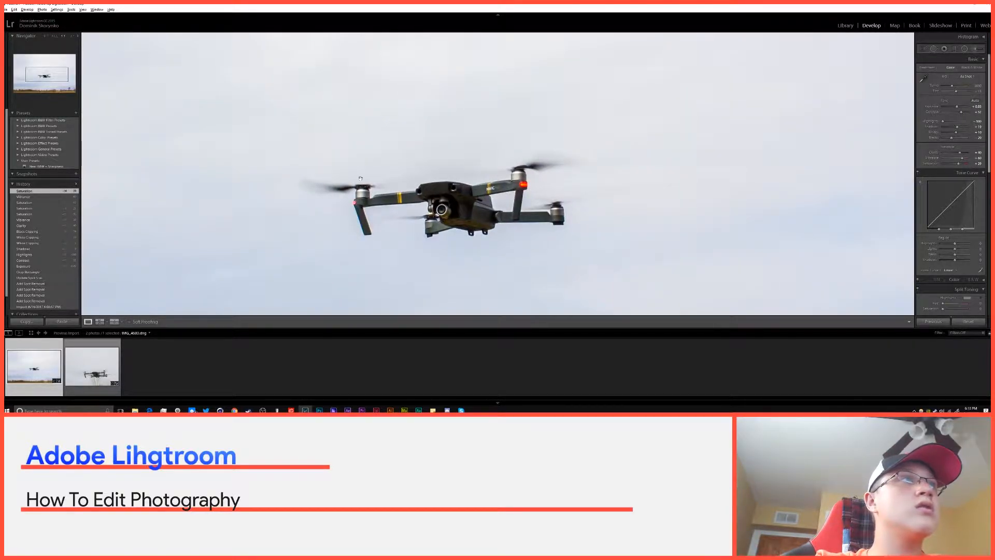
{"action": "left_click", "coordinate": [470, 207]}
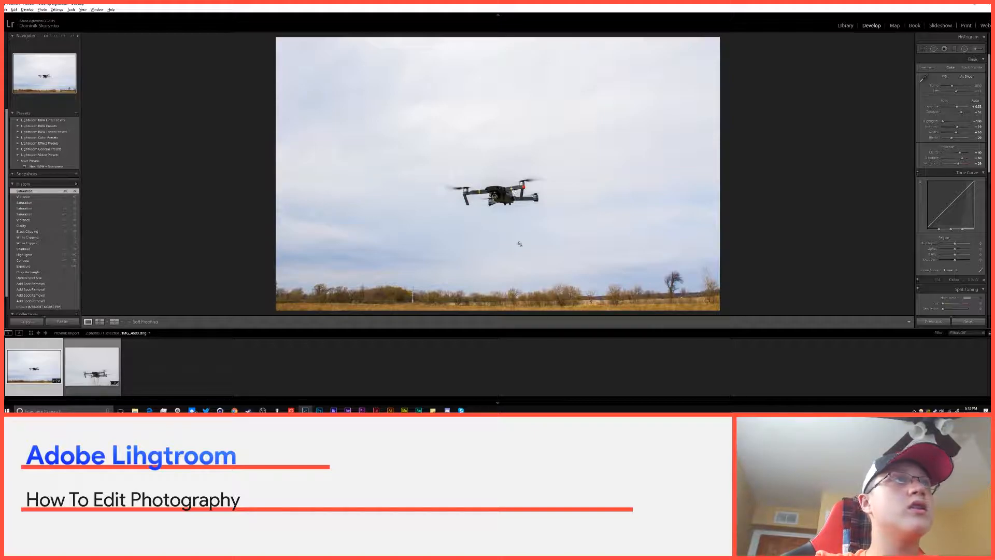
{"action": "left_click", "coordinate": [407, 297]}
{"action": "left_click_drag", "start_coordinate": [365, 283], "coordinate": [366, 253]}
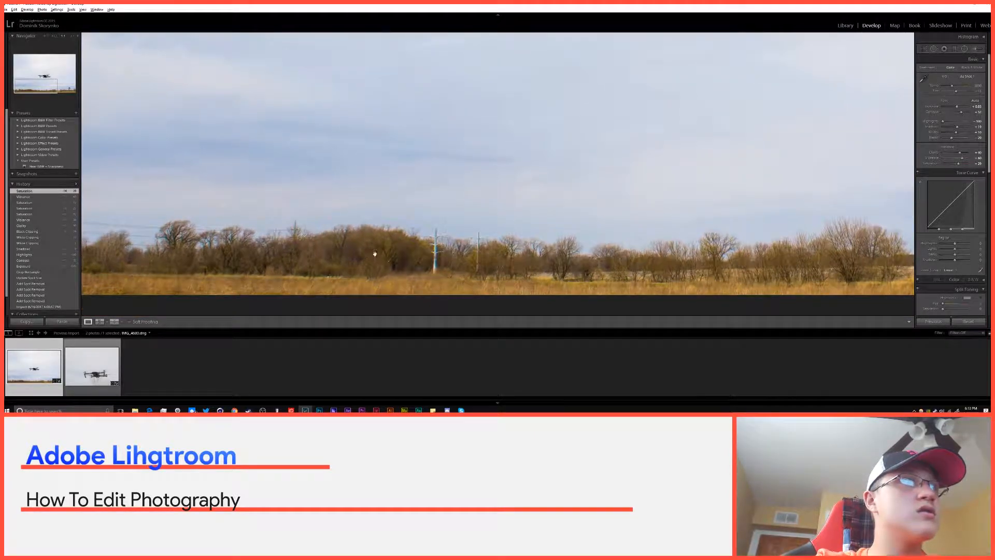
{"action": "left_click_drag", "start_coordinate": [624, 240], "coordinate": [521, 224]}
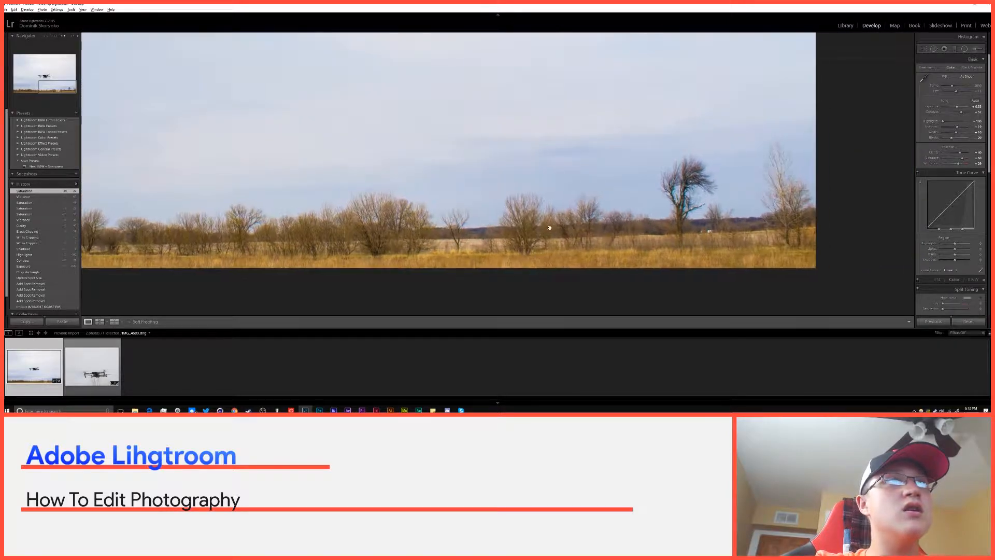
- Reshape the wide drone photo's tone curve by lowering the highlights and shadows and fine-tuning the darks
{"action": "left_click", "coordinate": [730, 209]}
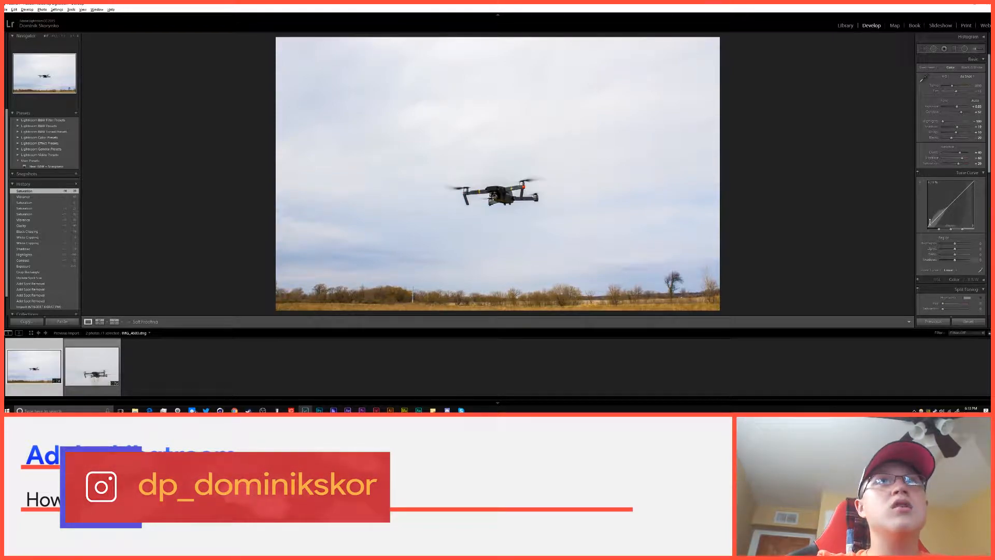
{"action": "left_click_drag", "start_coordinate": [935, 220], "coordinate": [935, 222]}
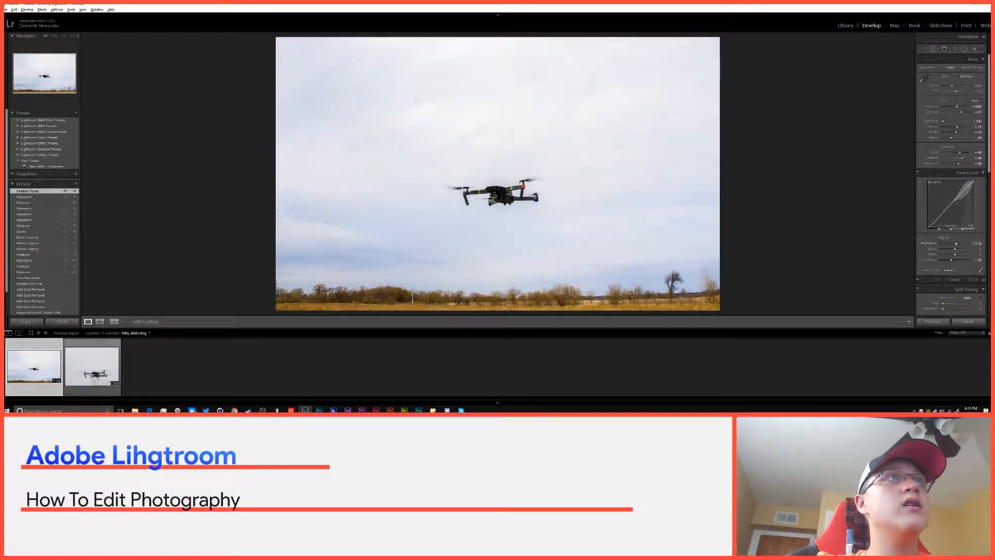
{"action": "left_click_drag", "start_coordinate": [966, 188], "coordinate": [969, 193]}
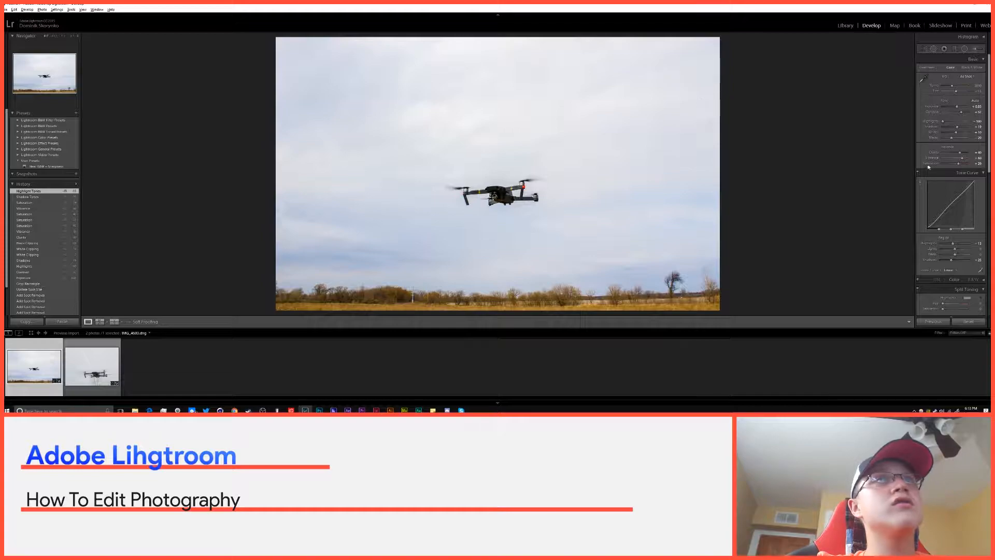
{"action": "left_click_drag", "start_coordinate": [968, 188], "coordinate": [947, 196]}
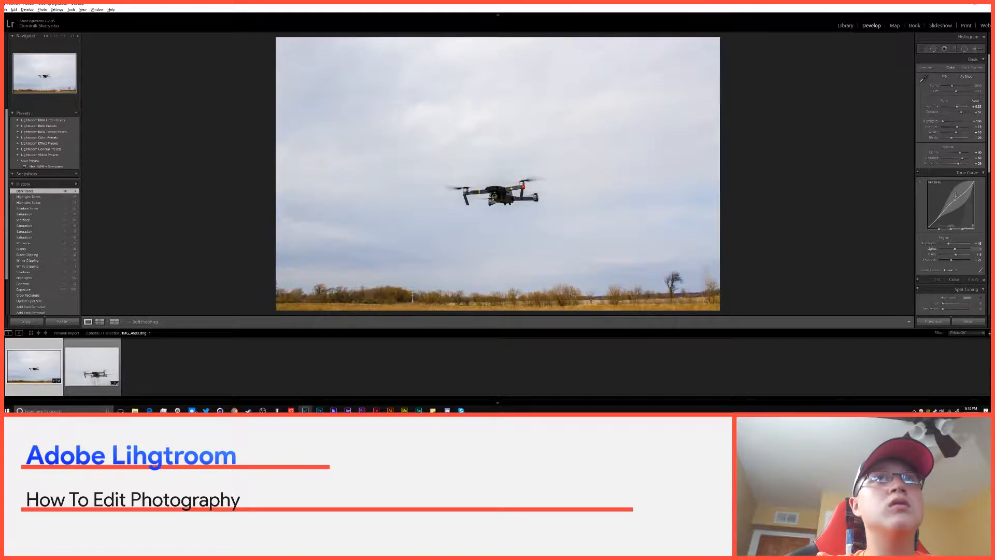
{"action": "left_click_drag", "start_coordinate": [971, 185], "coordinate": [971, 184]}
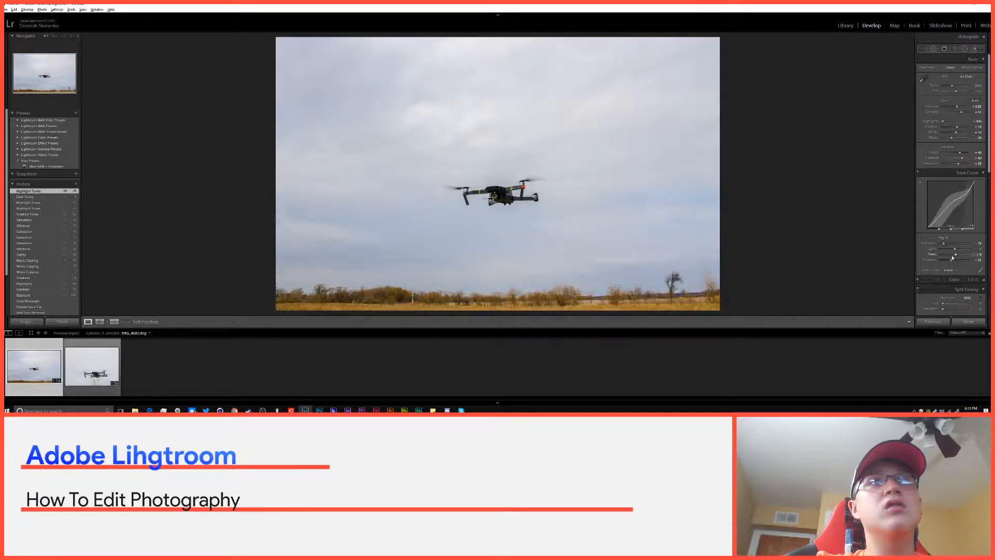
- Increase the wide drone photo's sharpening, luminance noise reduction and luminance detail, and check the drone up close
{"action": "scroll", "coordinate": [980, 218], "scroll_direction": "down", "scroll_amount": 5}
{"action": "scroll", "coordinate": [954, 252], "scroll_direction": "down", "scroll_amount": 2}
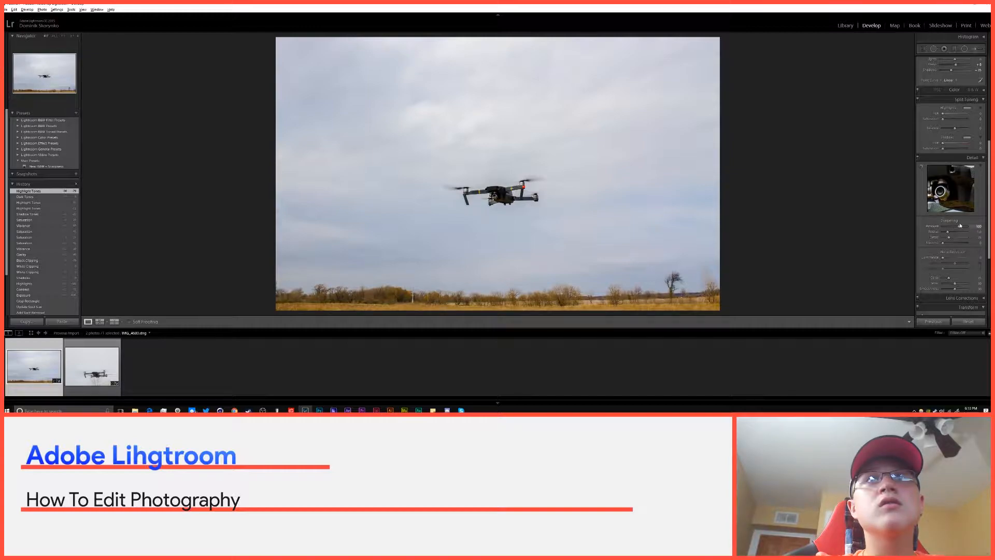
{"action": "left_click_drag", "start_coordinate": [944, 258], "coordinate": [964, 259]}
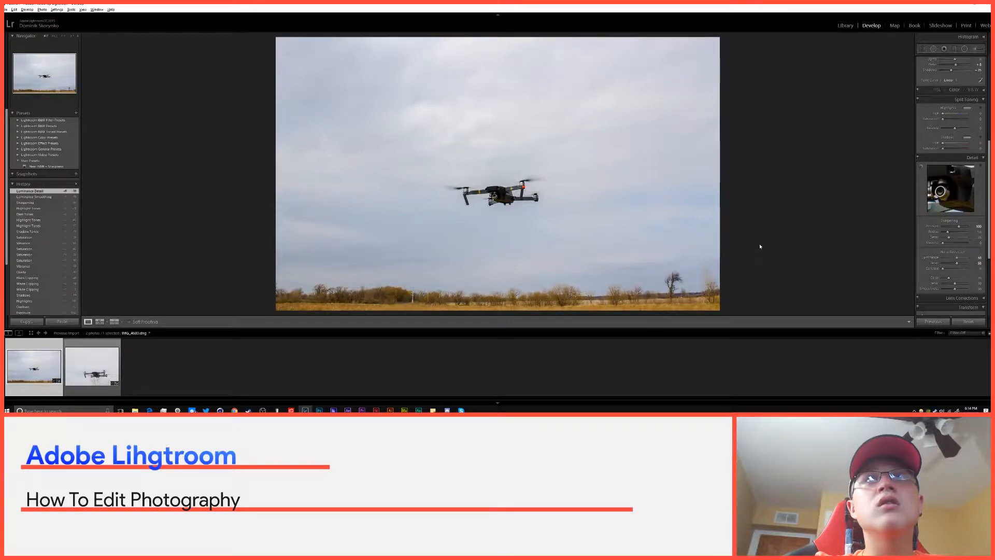
{"action": "left_click", "coordinate": [536, 204]}
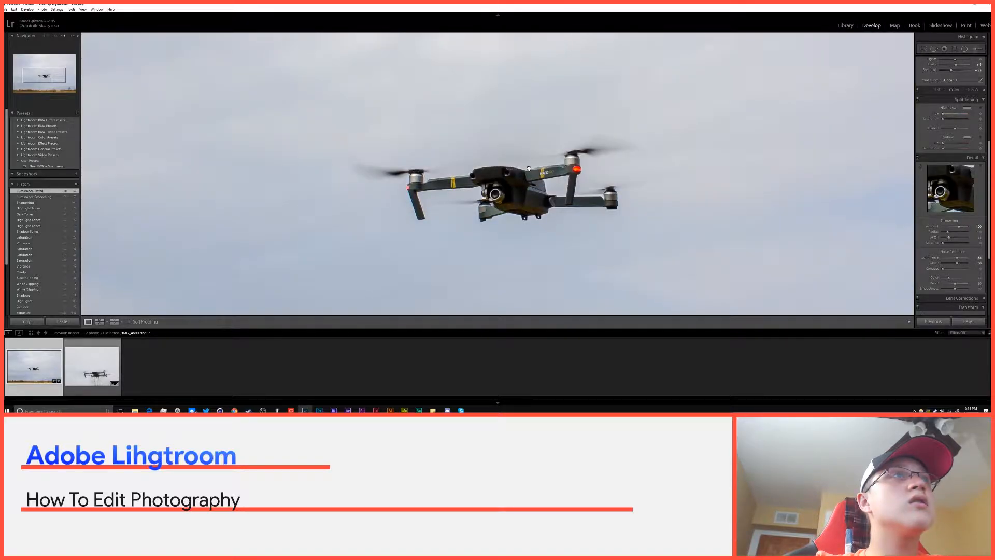
{"action": "left_click", "coordinate": [494, 211]}
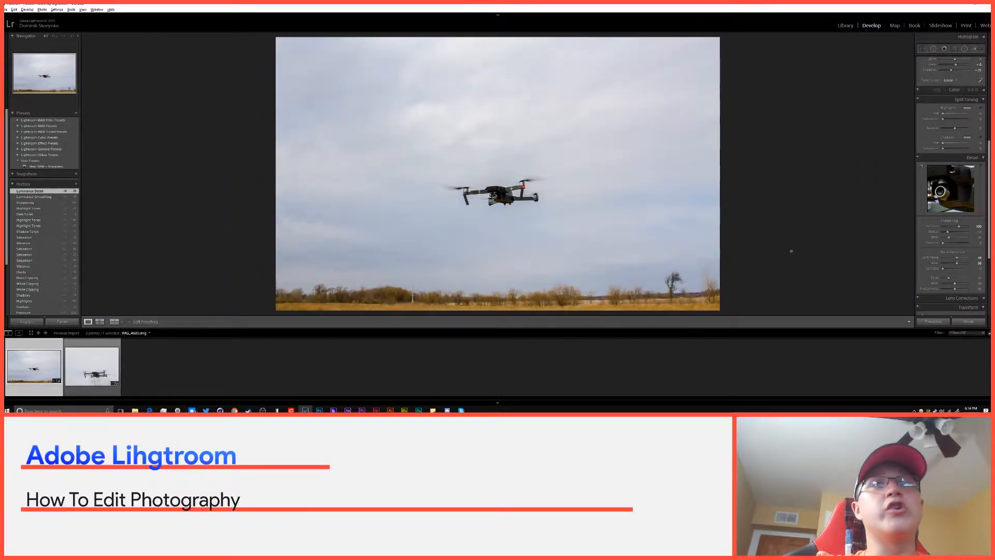
- Copy the develop settings of the wide drone photo and paste them onto the close-up drone photo
{"action": "scroll", "coordinate": [962, 244], "scroll_direction": "up", "scroll_amount": 5}
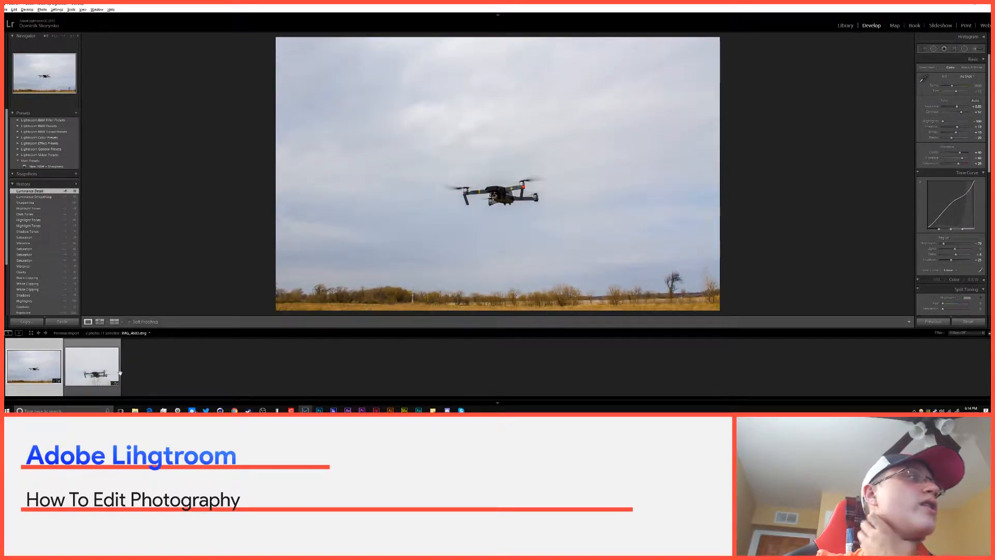
{"action": "left_click", "coordinate": [21, 321]}
{"action": "key", "text": "Return"}
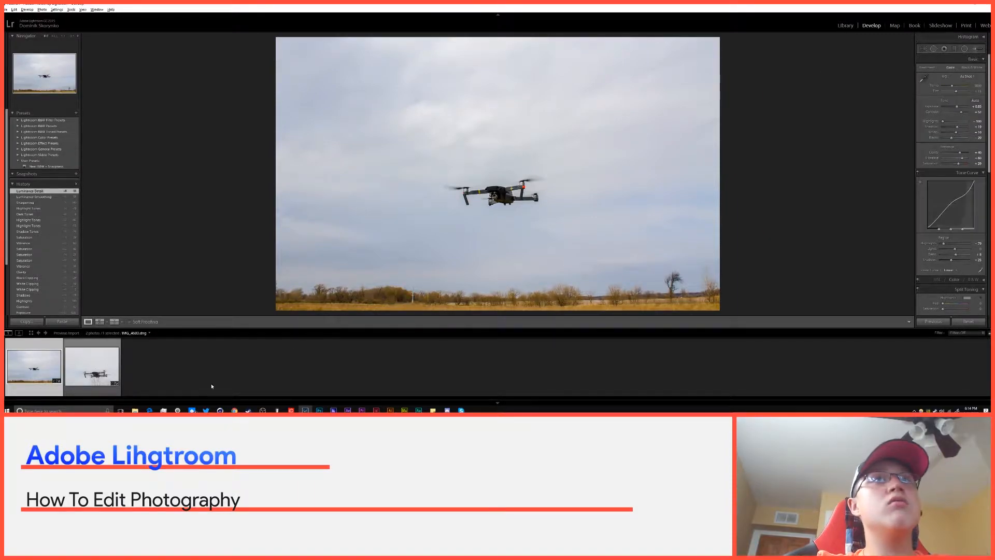
{"action": "left_click", "coordinate": [93, 366]}
{"action": "left_click", "coordinate": [58, 351]}
{"action": "left_click", "coordinate": [62, 321]}
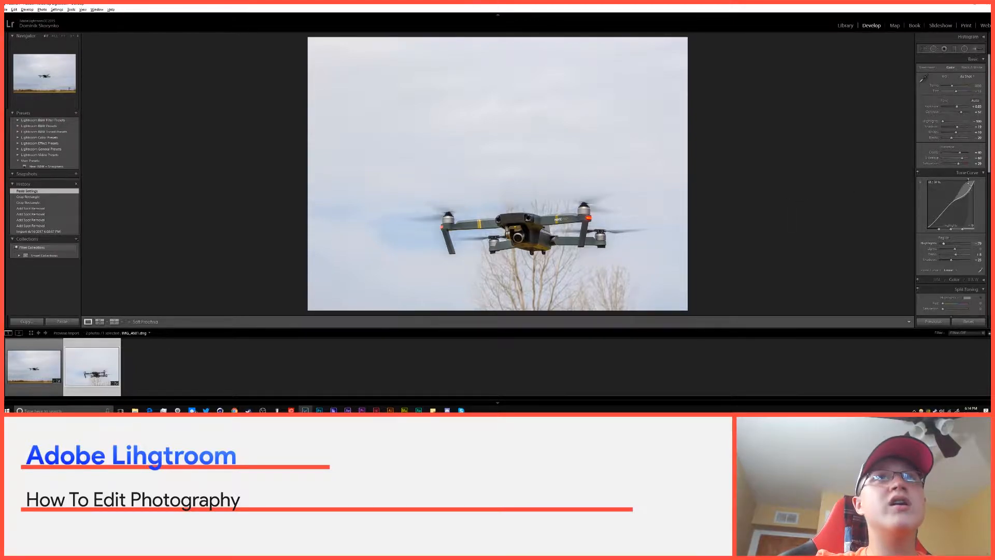
- Fine-tune the close-up drone photo's vibrance and saturation and adjust the highlights, lights and darks of its tone curve
{"action": "left_click_drag", "start_coordinate": [962, 160], "coordinate": [964, 162]}
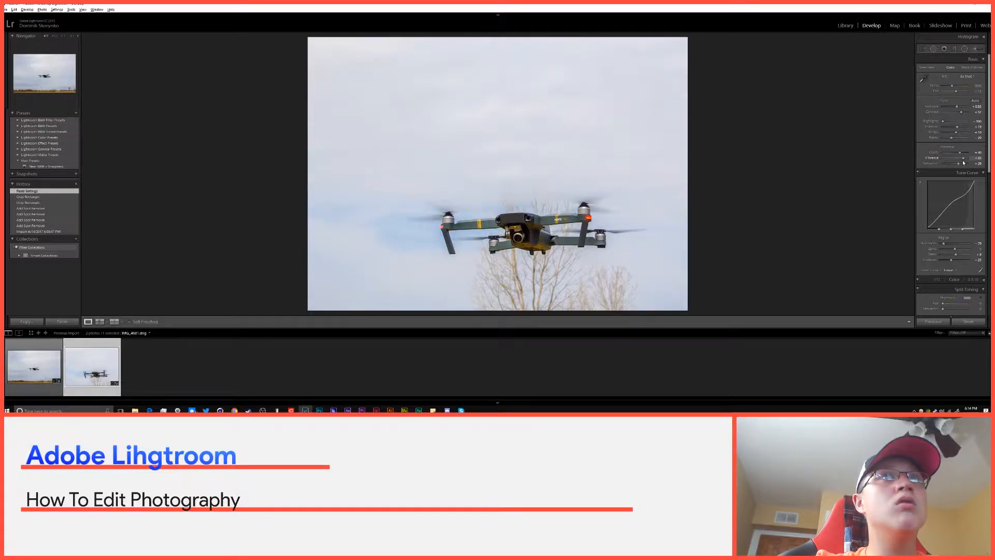
{"action": "left_click_drag", "start_coordinate": [962, 163], "coordinate": [942, 214]}
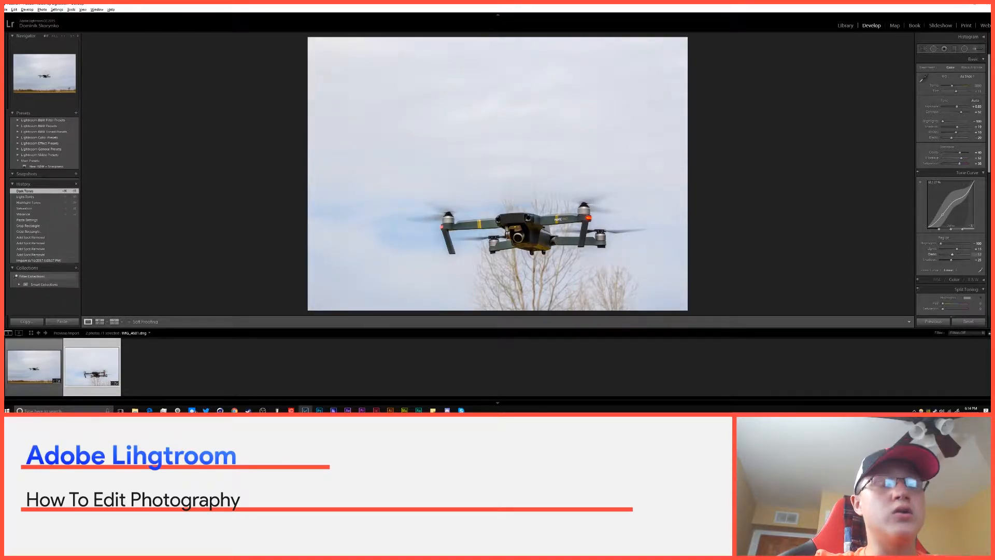
- Reduce the sharpening and raise the luminance noise reduction of the close-up drone photo while viewing the drone enlarged
{"action": "key", "text": "z"}
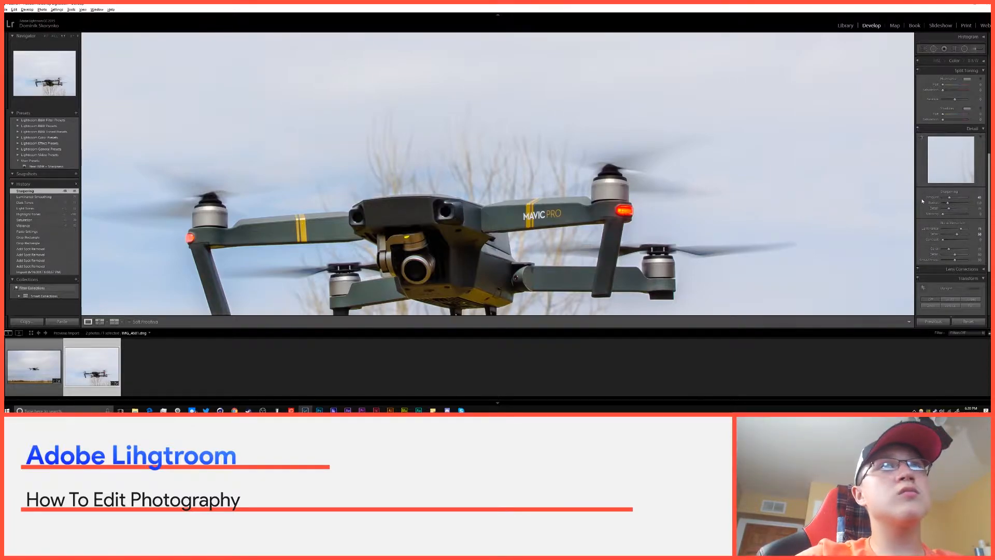
{"action": "left_click_drag", "start_coordinate": [957, 200], "coordinate": [964, 200]}
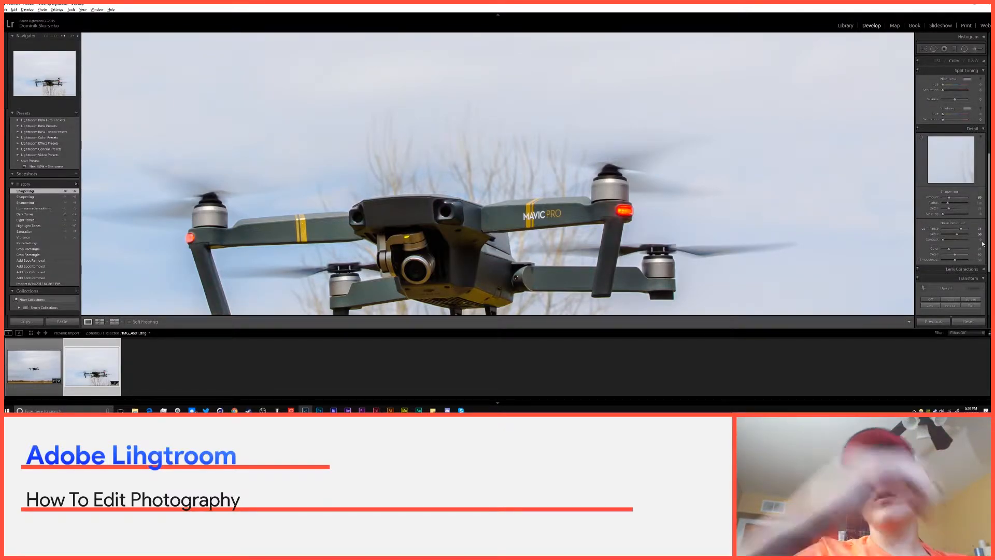
{"action": "left_click", "coordinate": [692, 239]}
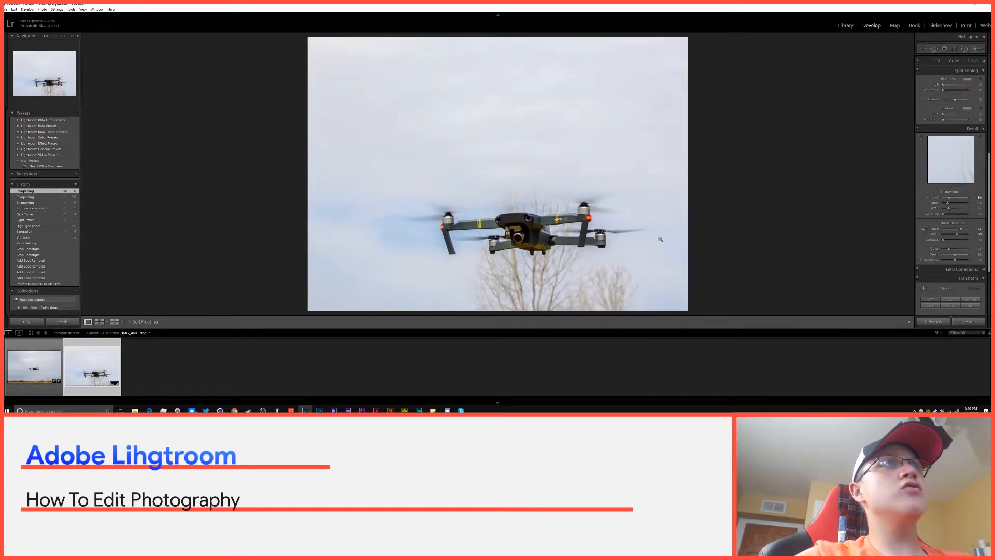
- Crop the close-up drone photo tighter in height, trimming the sky above and the tree branches below the drone
{"action": "left_click", "coordinate": [924, 48]}
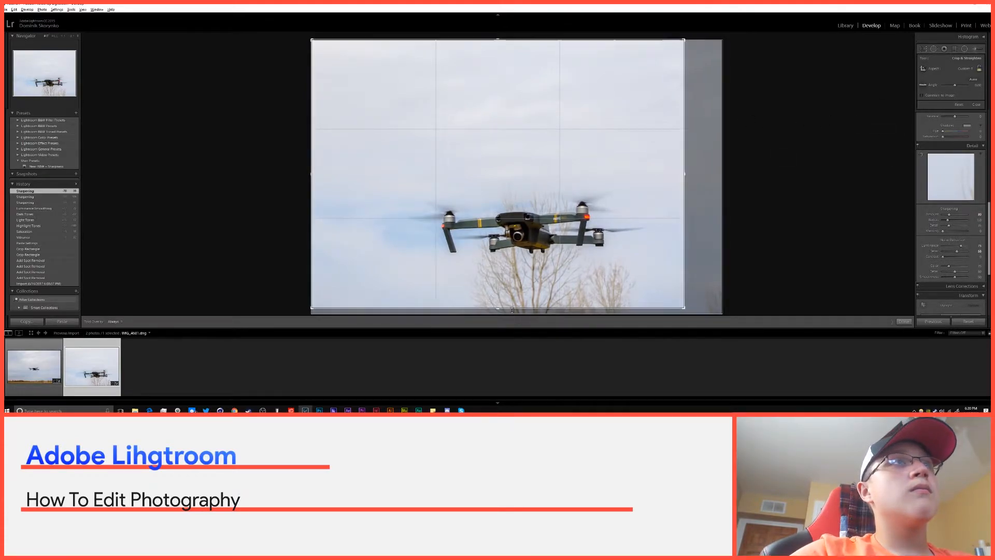
{"action": "left_click_drag", "start_coordinate": [499, 308], "coordinate": [539, 263]}
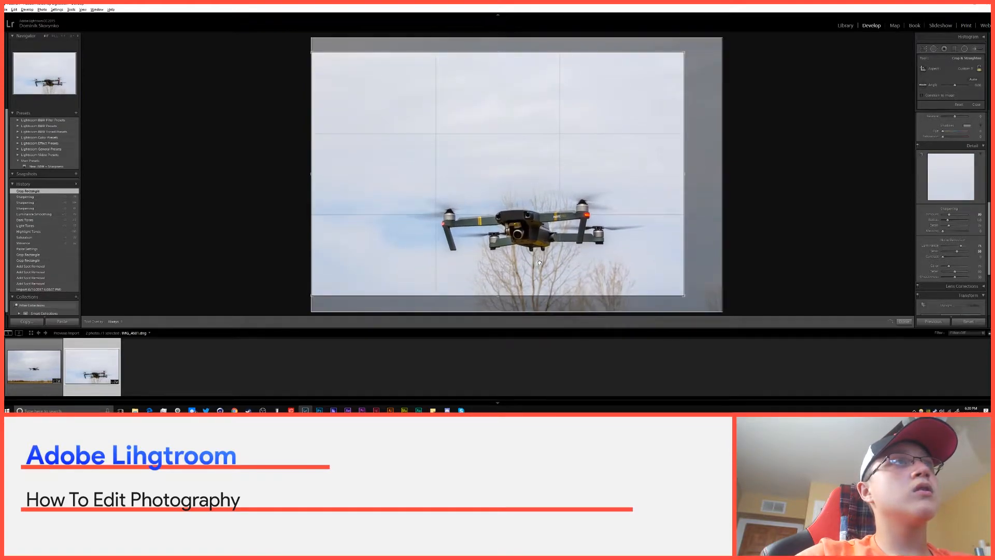
{"action": "key", "text": "Return"}
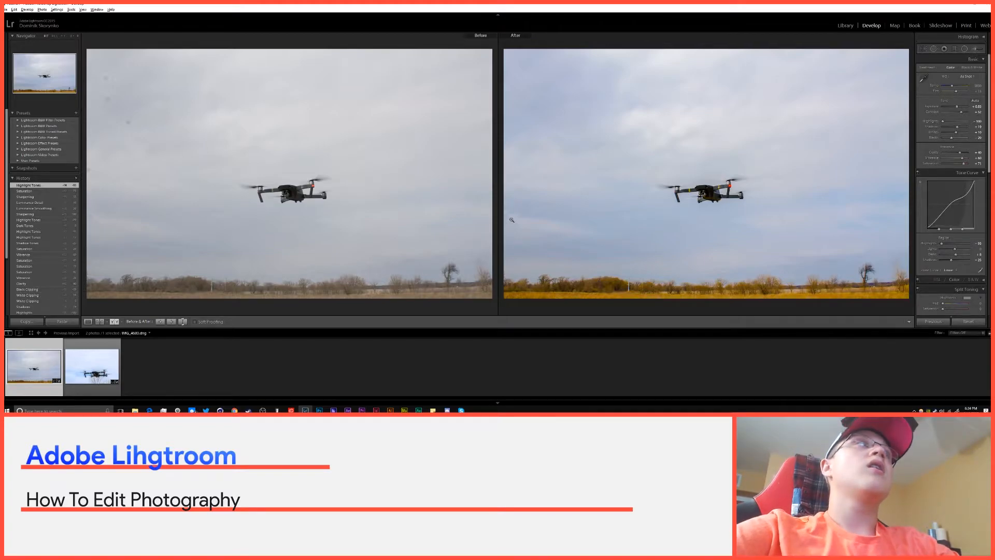
- Bring up the close-up drone photo for the before-and-after comparison
{"action": "left_click", "coordinate": [109, 372]}
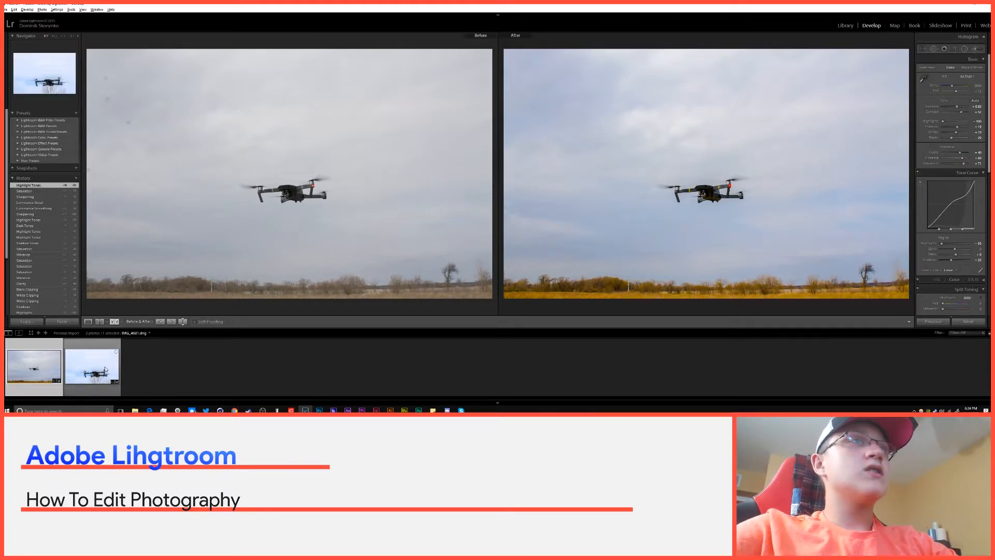